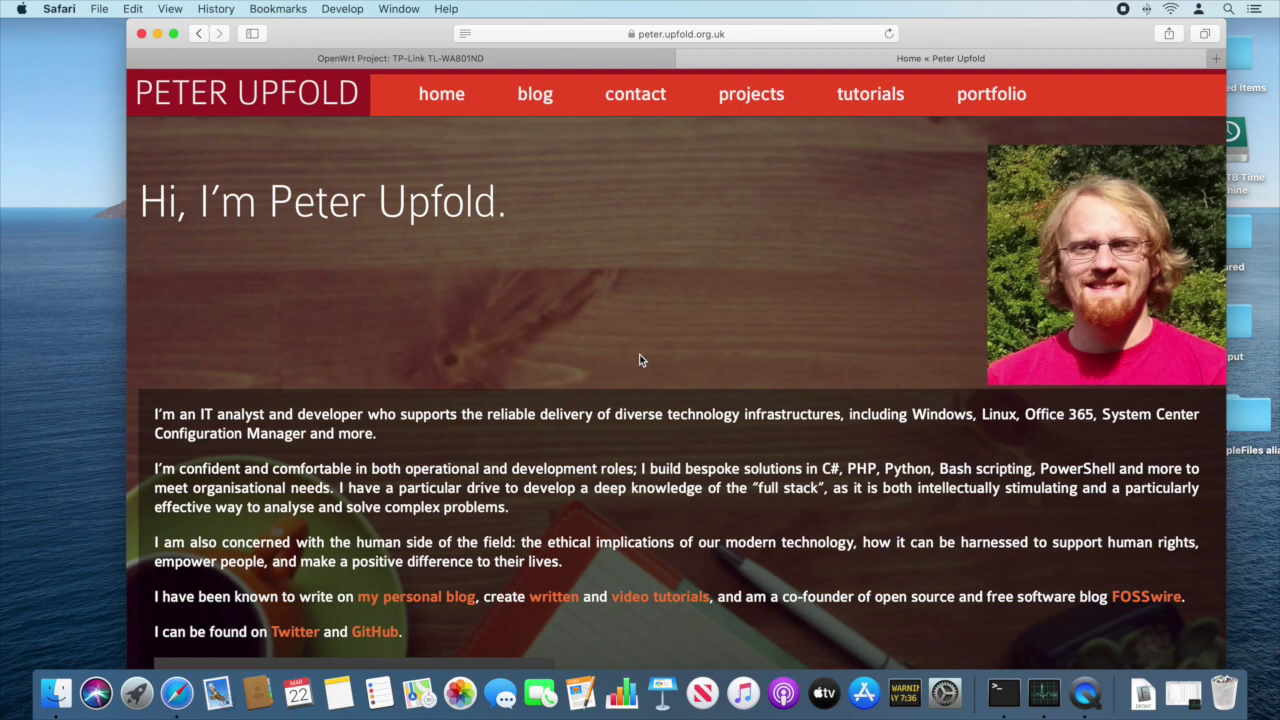
Switch to the 'OpenWrt Project: TP-Link TL-WA801ND' wiki tab in Safari
{"action": "left_click", "coordinate": [512, 60]}
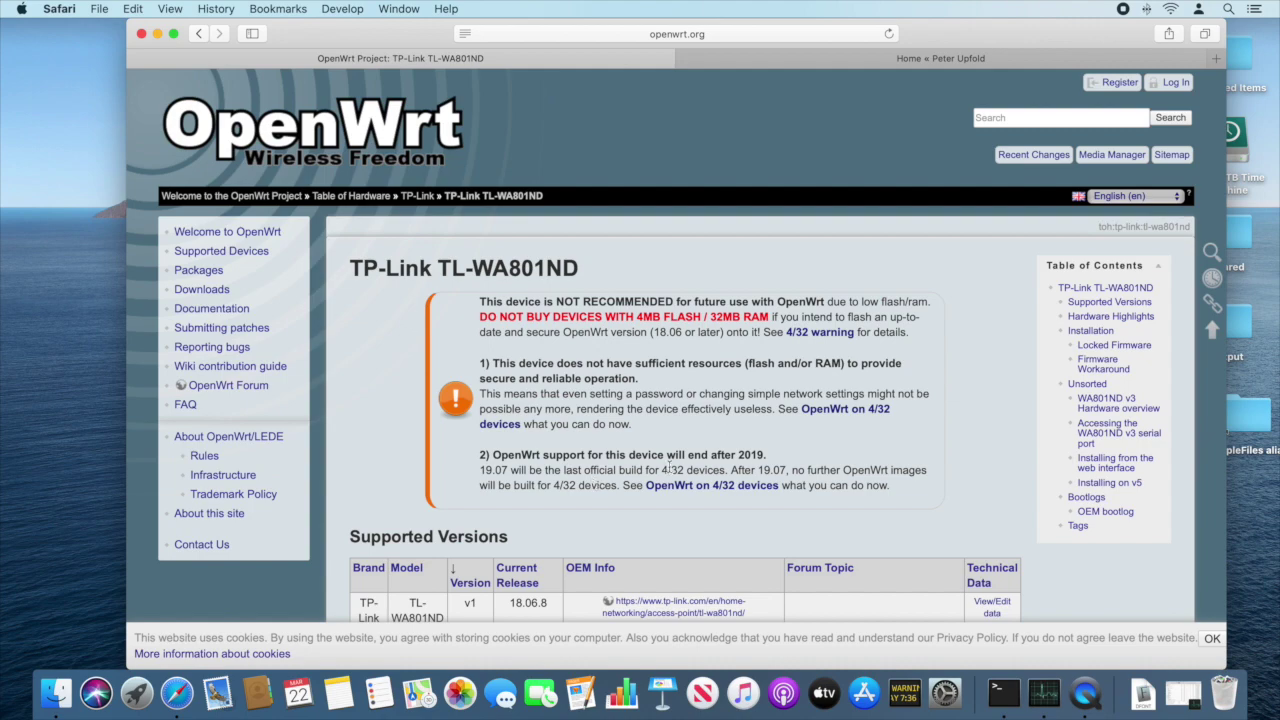
Download the v5 TFTP recovery firmware from the Installation table and allow downloads from openwrt.org
{"action": "scroll", "coordinate": [592, 483], "scroll_direction": "down", "scroll_amount": 5}
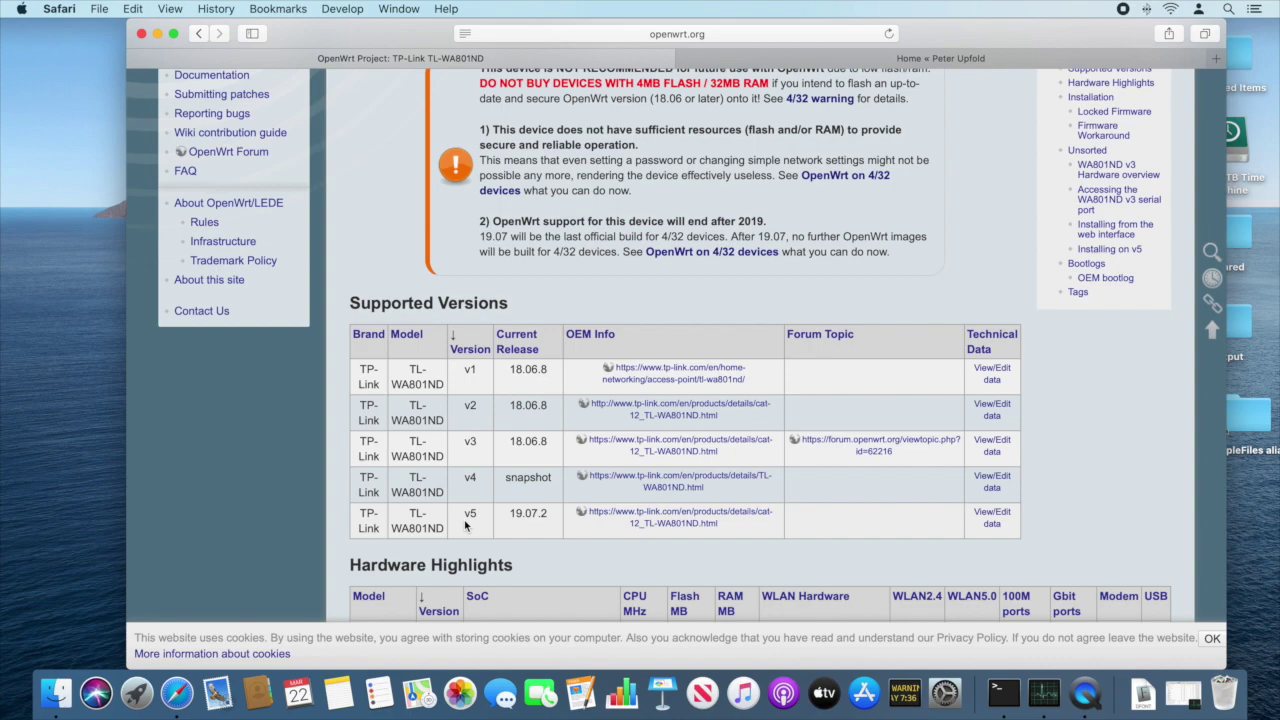
{"action": "scroll", "coordinate": [465, 522], "scroll_direction": "down", "scroll_amount": 4}
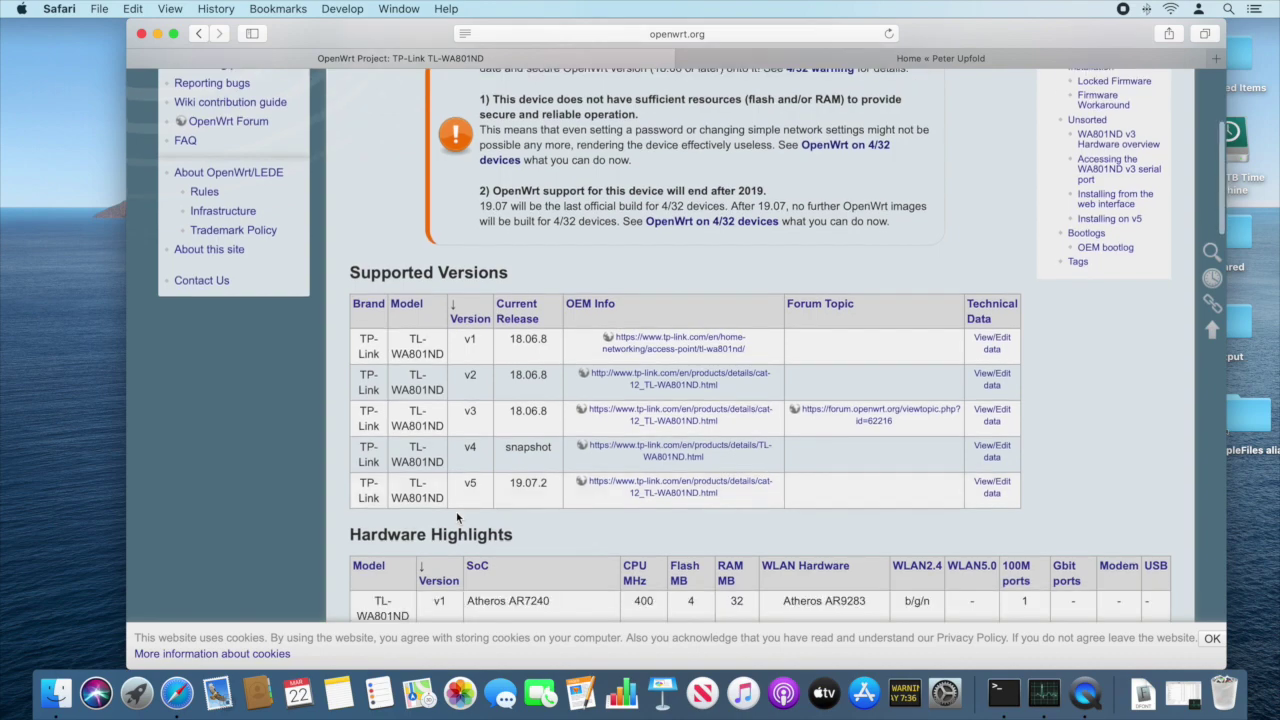
{"action": "scroll", "coordinate": [461, 435], "scroll_direction": "down", "scroll_amount": 3}
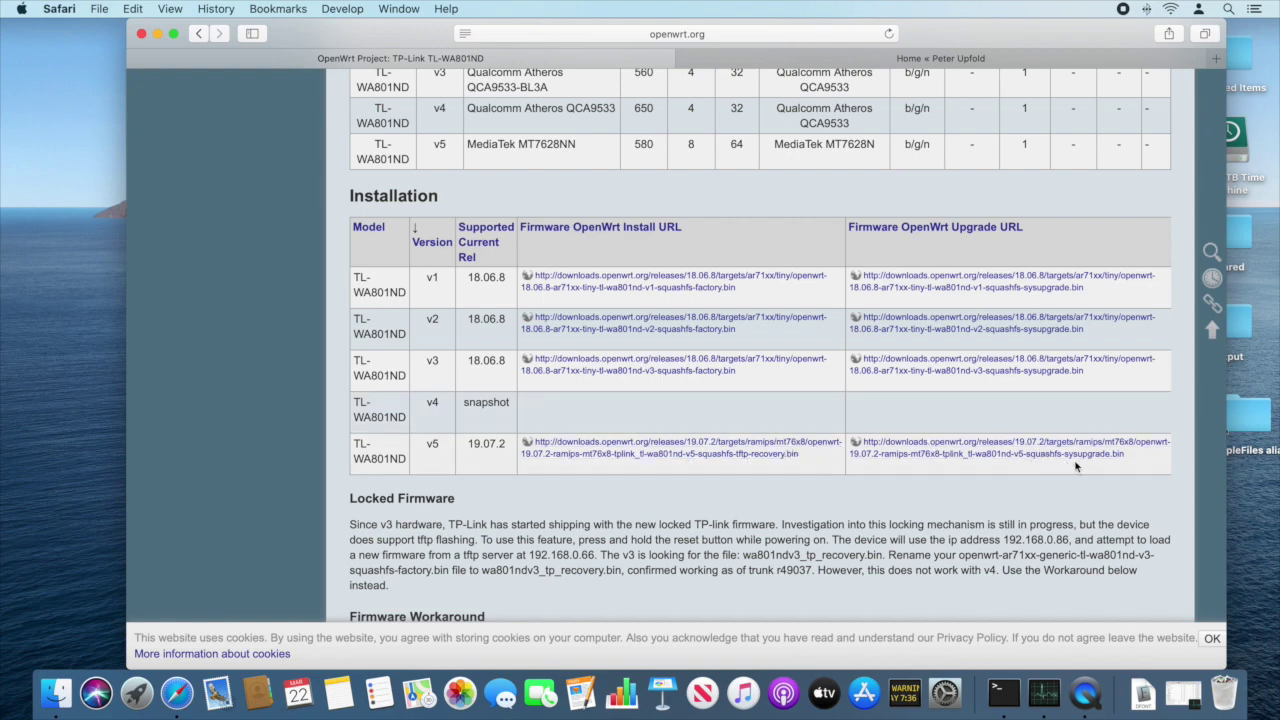
{"action": "left_click", "coordinate": [662, 454]}
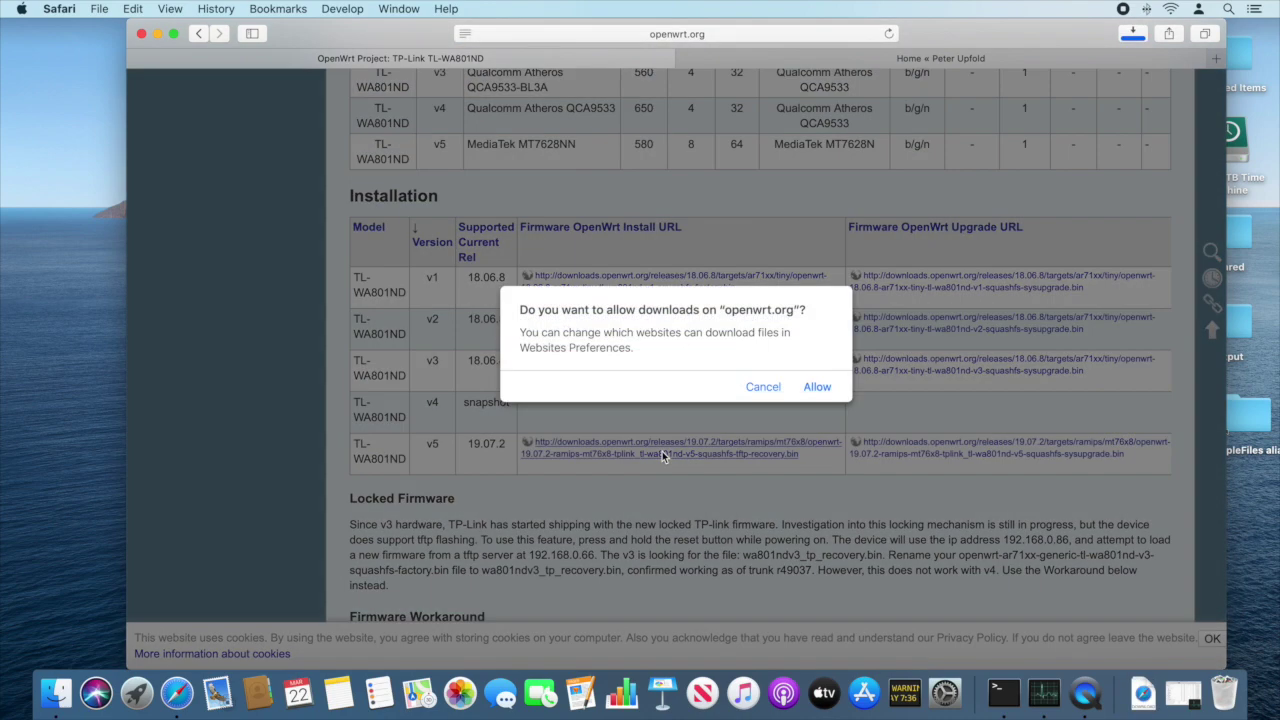
{"action": "left_click", "coordinate": [818, 385]}
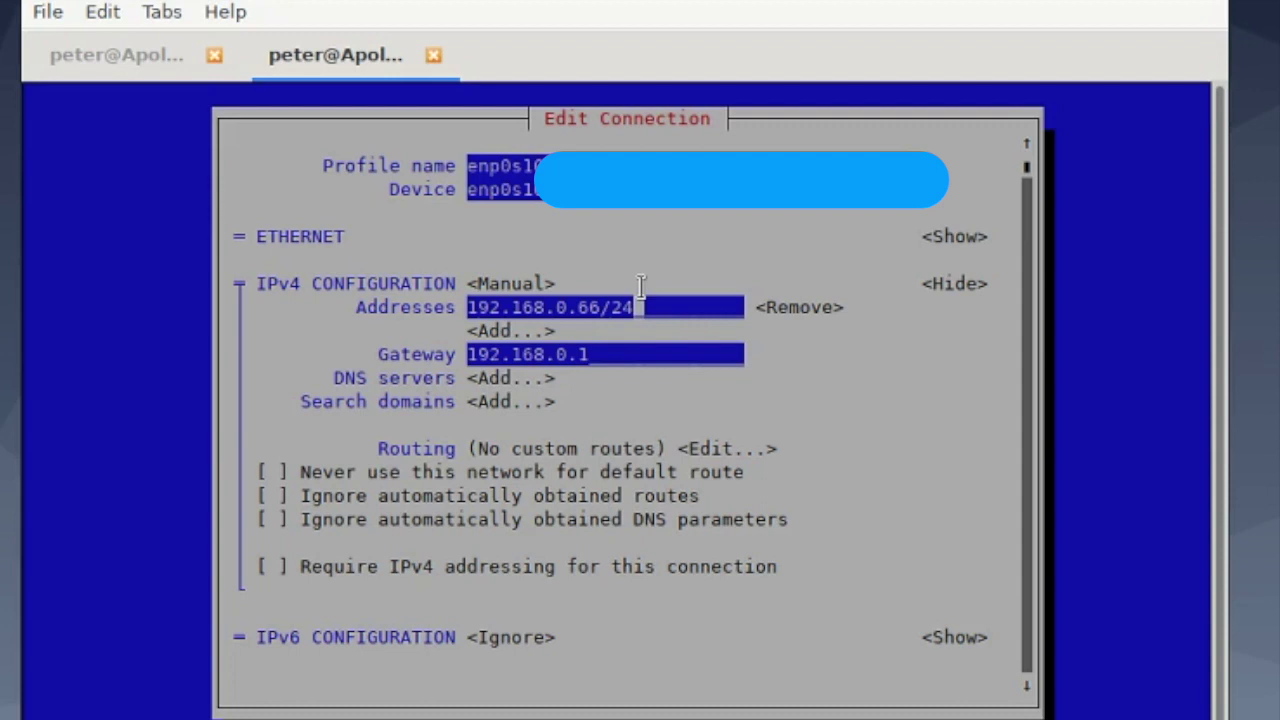
{"action": "key", "text": "Tab"}
{"action": "key", "text": "Tab"}
{"action": "key", "text": "Tab"}
{"action": "key", "text": "Tab"}
{"action": "key", "text": "Tab"}
{"action": "key", "text": "Tab"}
{"action": "key", "text": "Tab"}
{"action": "key", "text": "Tab"}
{"action": "key", "text": "Tab"}
{"action": "key", "text": "Tab"}
{"action": "key", "text": "Tab"}
{"action": "key", "text": "Tab"}
{"action": "key", "text": "Tab"}
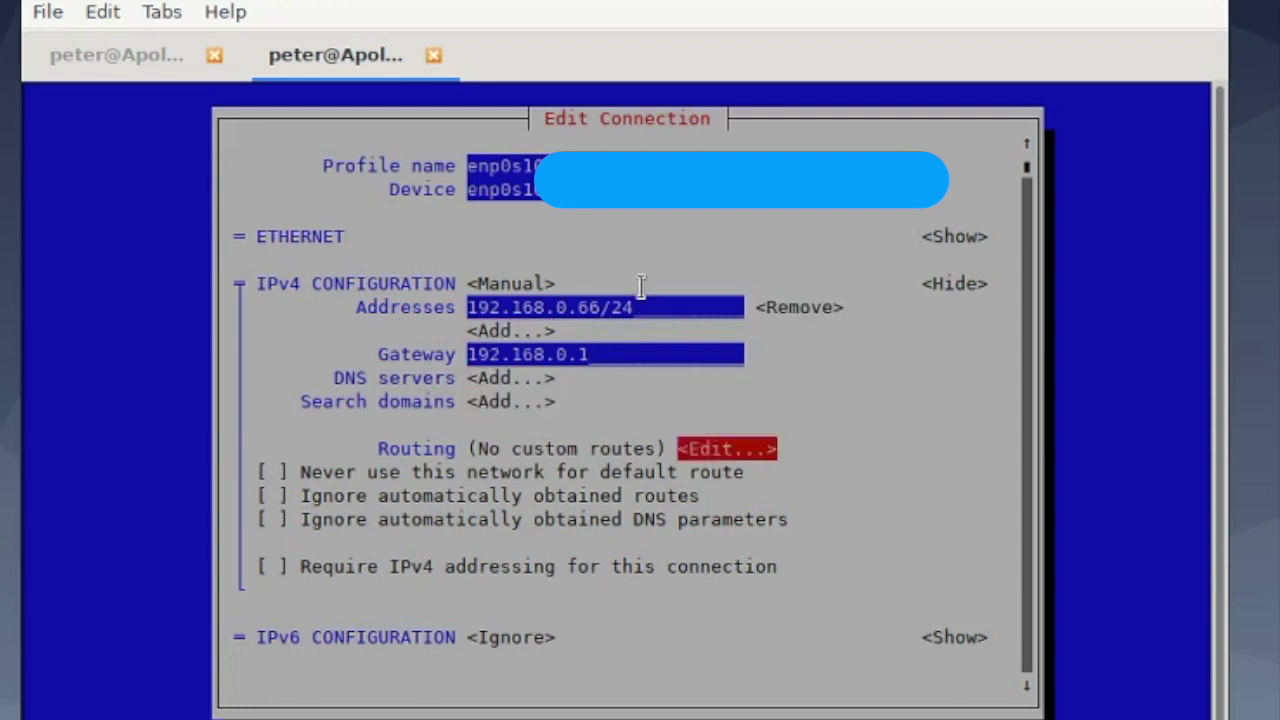
{"action": "key", "text": "Tab"}
{"action": "key", "text": "Tab"}
{"action": "key", "text": "Tab"}
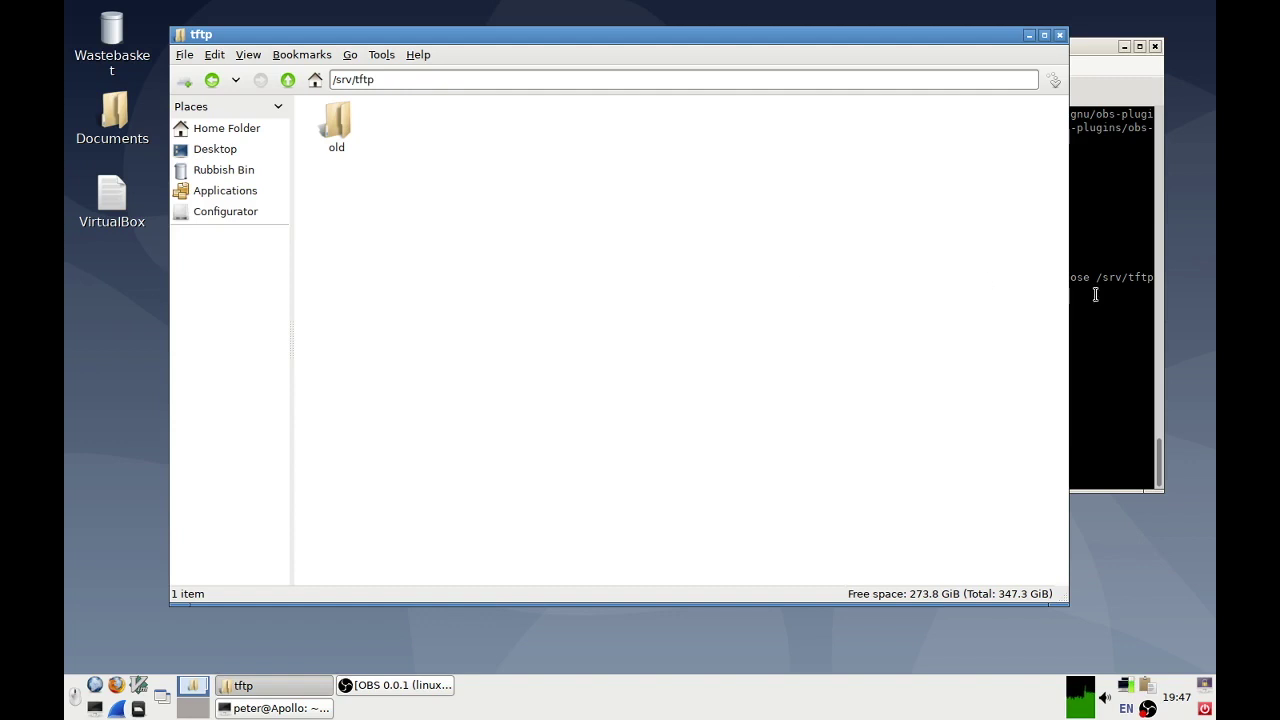
Copy /home/peter/Downloads/wrt.bin to /srv/tftp/tp_recovery.bin, enlarging the terminal font along the way
{"action": "left_click", "coordinate": [1132, 304]}
{"action": "type", "text": "cp /home/peter/Downloads/"}
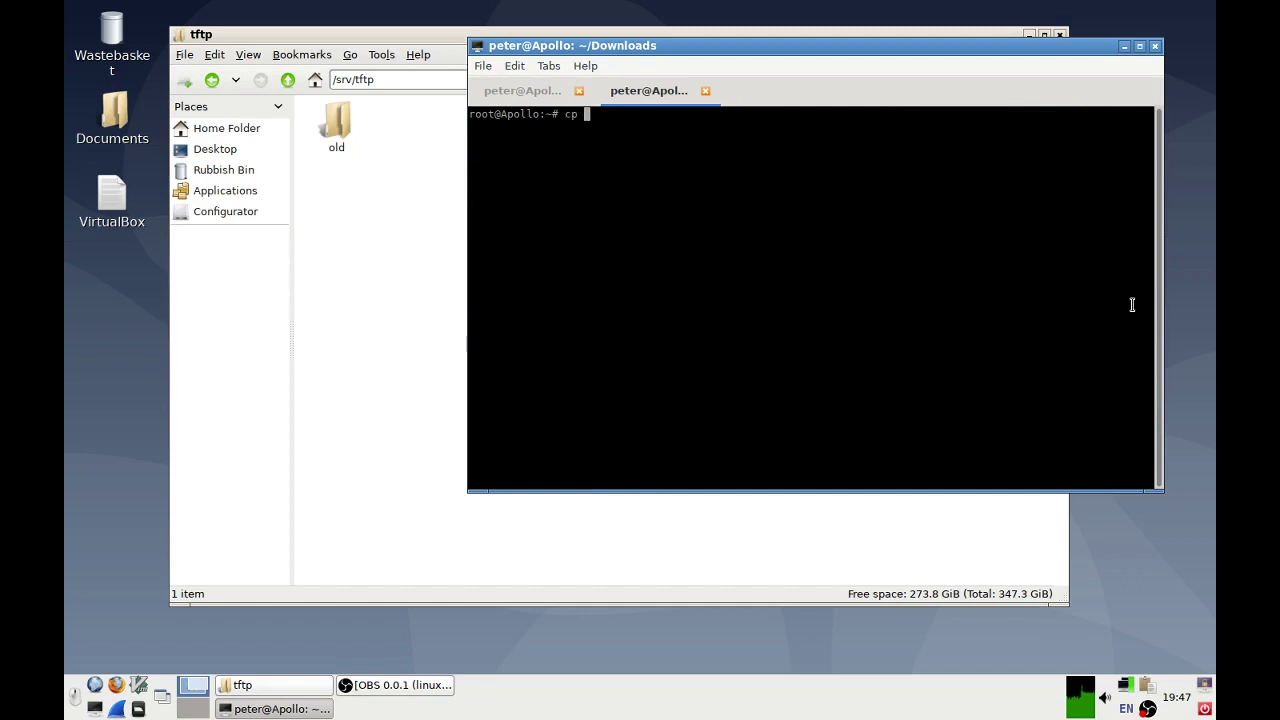
{"action": "key", "text": "ctrl+shift+plus"}
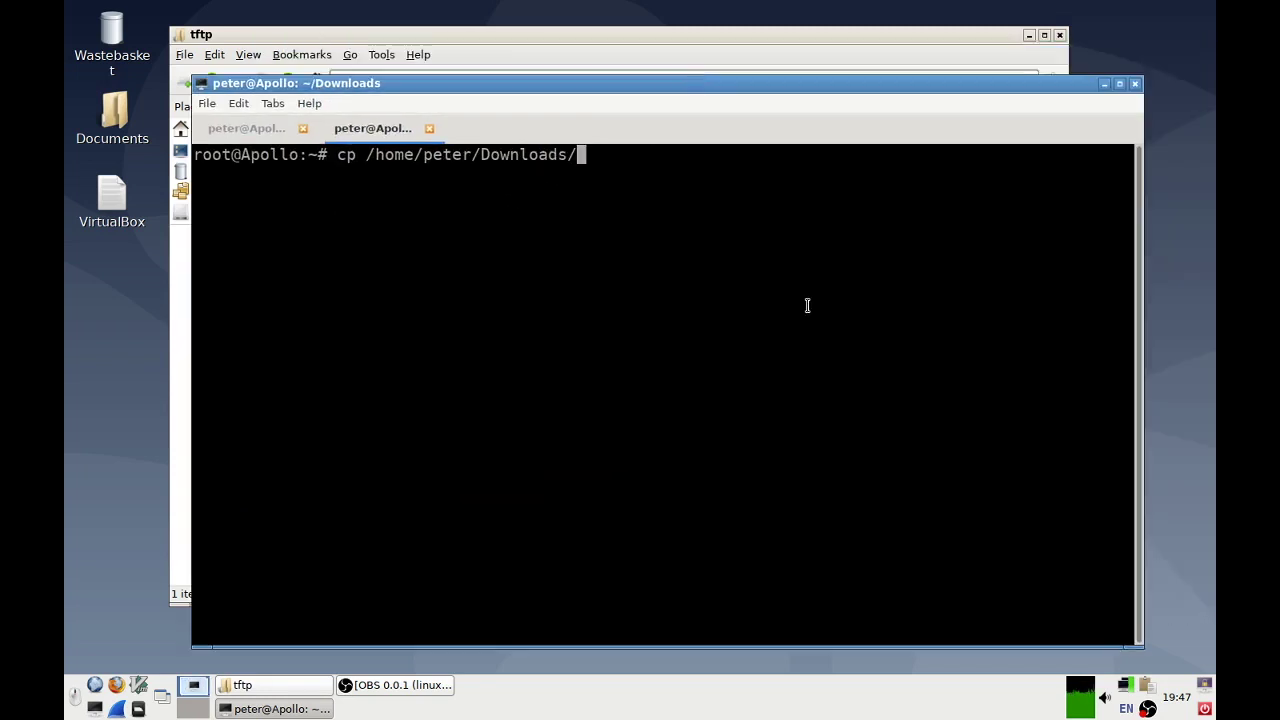
{"action": "type", "text": "wrt.bin "}
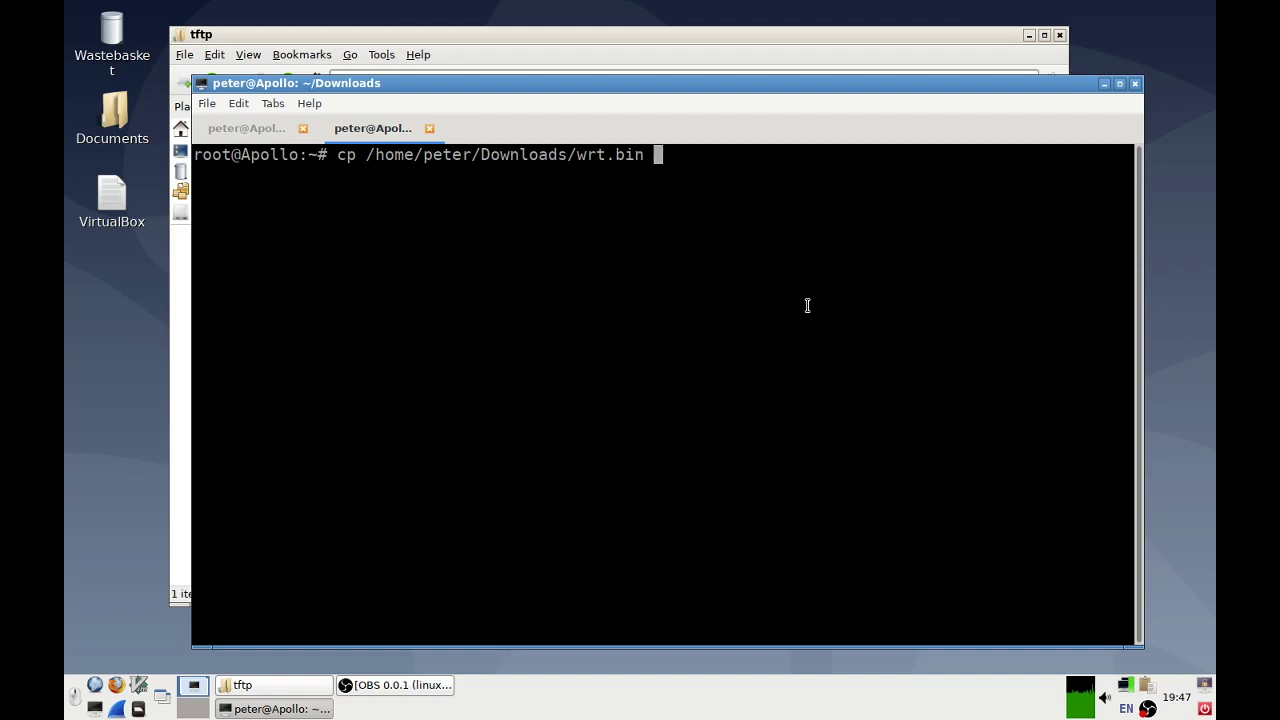
{"action": "type", "text": "/srv/tftp/"}
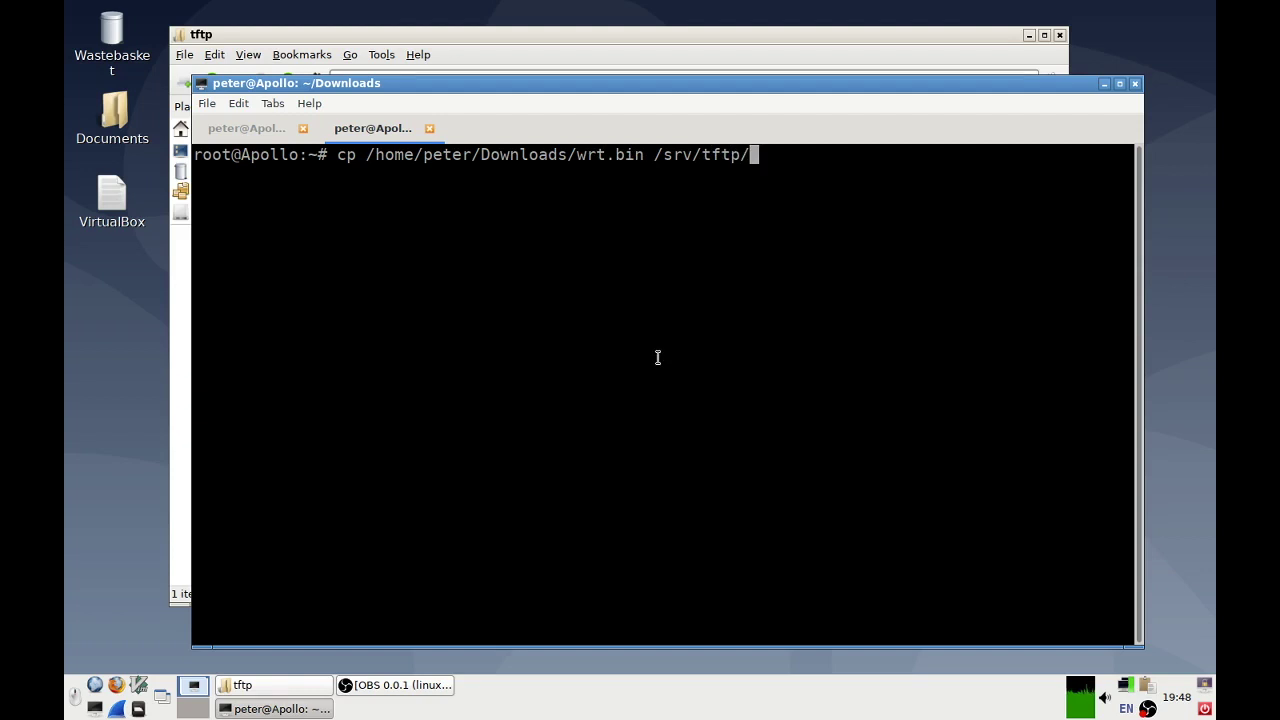
{"action": "type", "text": "tp_recovery.bin"}
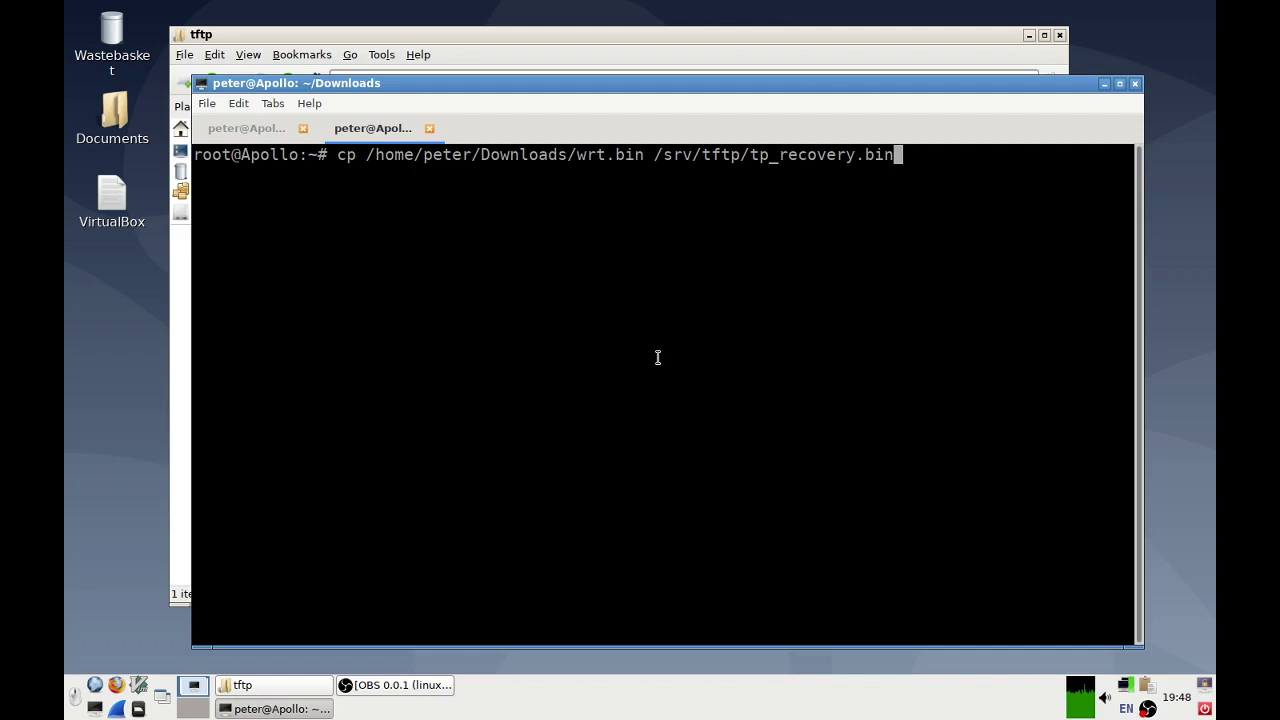
{"action": "key", "text": "Return"}
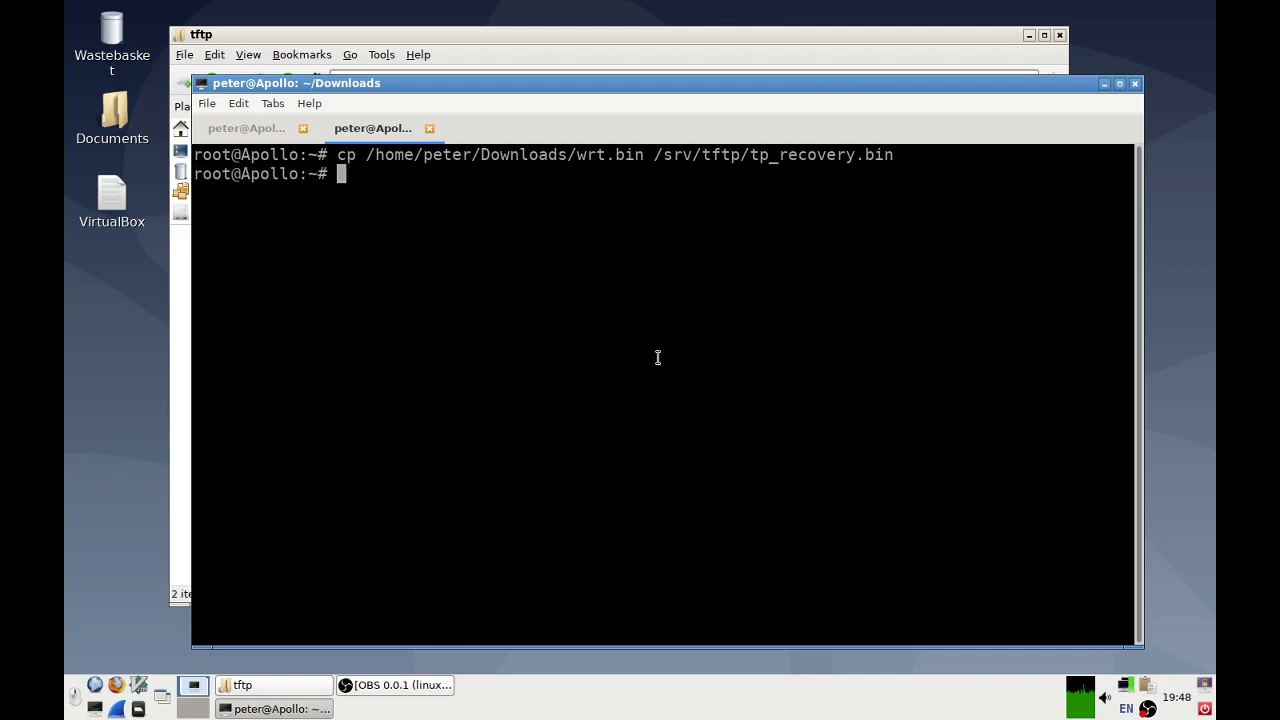
Check tp_recovery.bin's Permissions in its Properties without changing anything, then return to the terminal
{"action": "key", "text": "alt+Tab"}
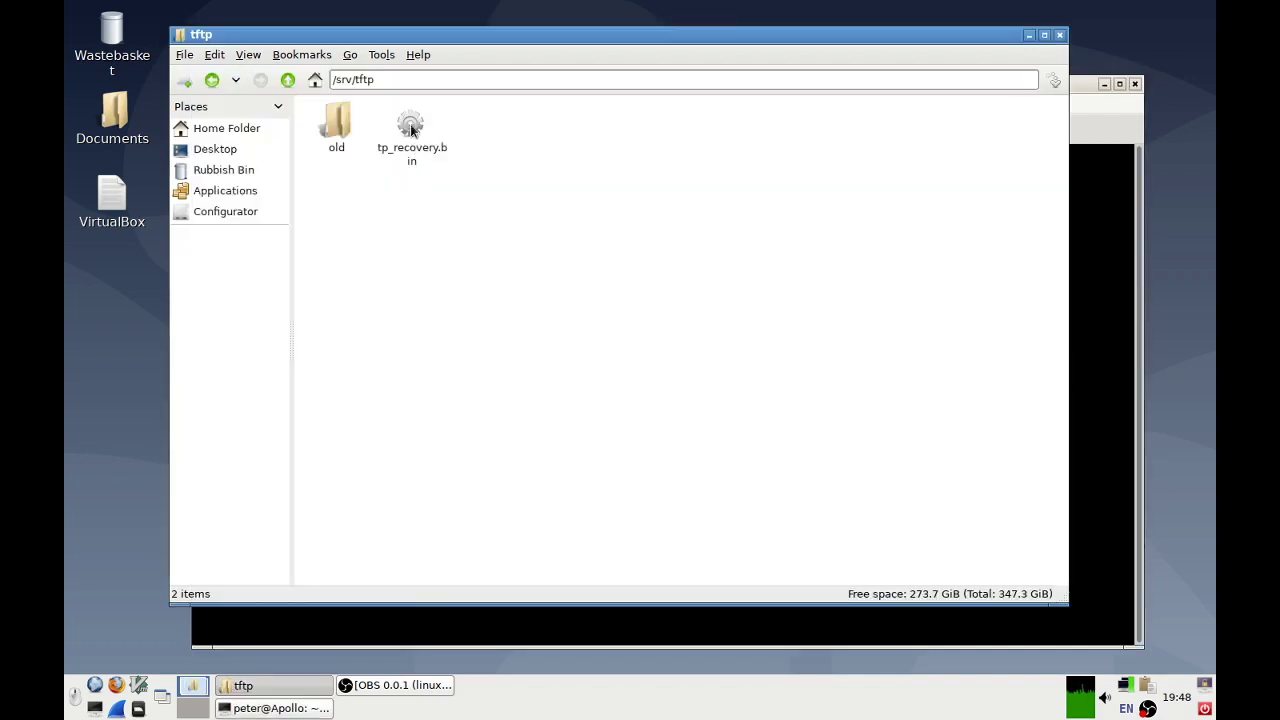
{"action": "right_click", "coordinate": [416, 135]}
{"action": "left_click", "coordinate": [523, 289]}
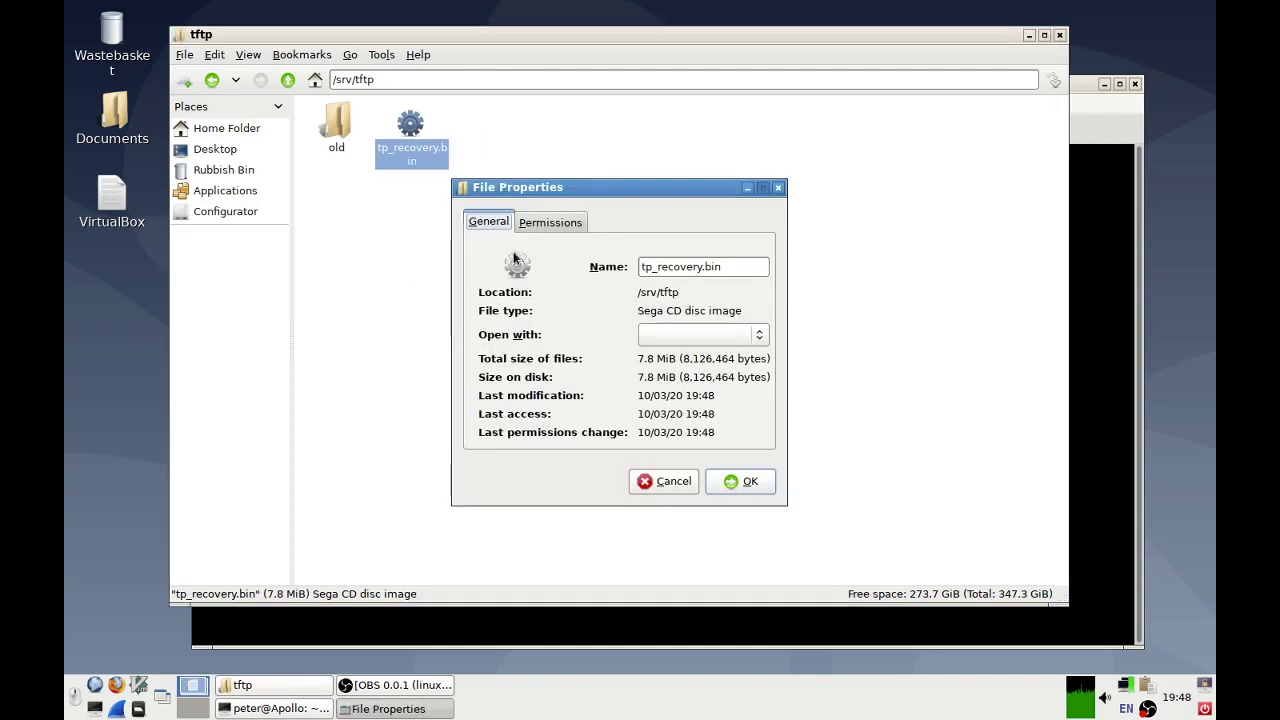
{"action": "left_click", "coordinate": [539, 232]}
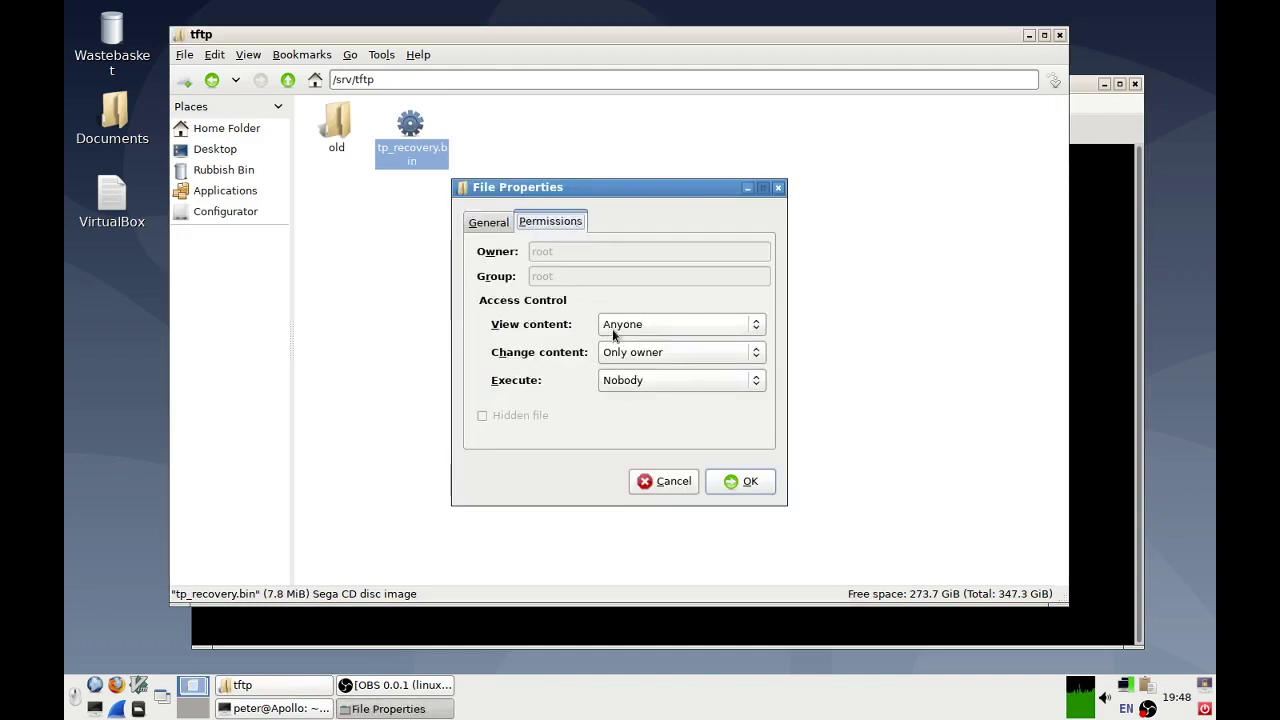
{"action": "left_click", "coordinate": [681, 481]}
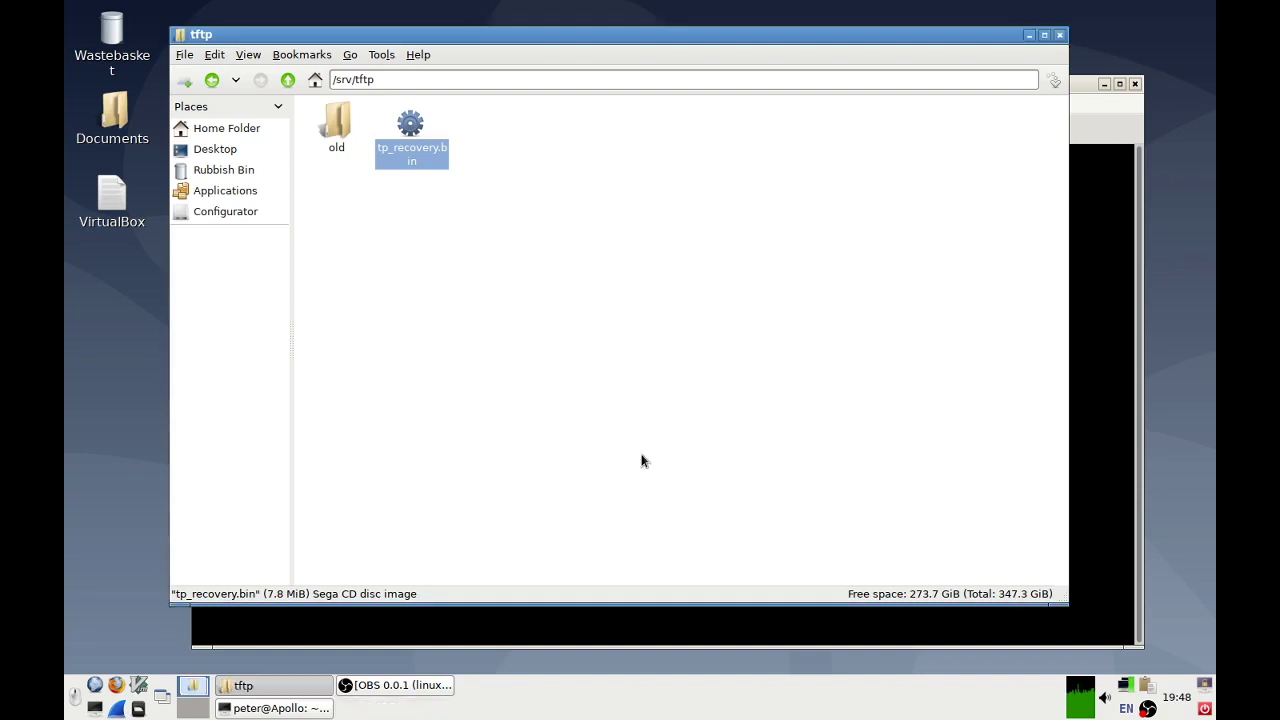
{"action": "left_click", "coordinate": [1108, 505]}
Run 'systemctl status tftpd-hpa', confirm it is active (running), and quit the pager
{"action": "type", "text": "ps"}
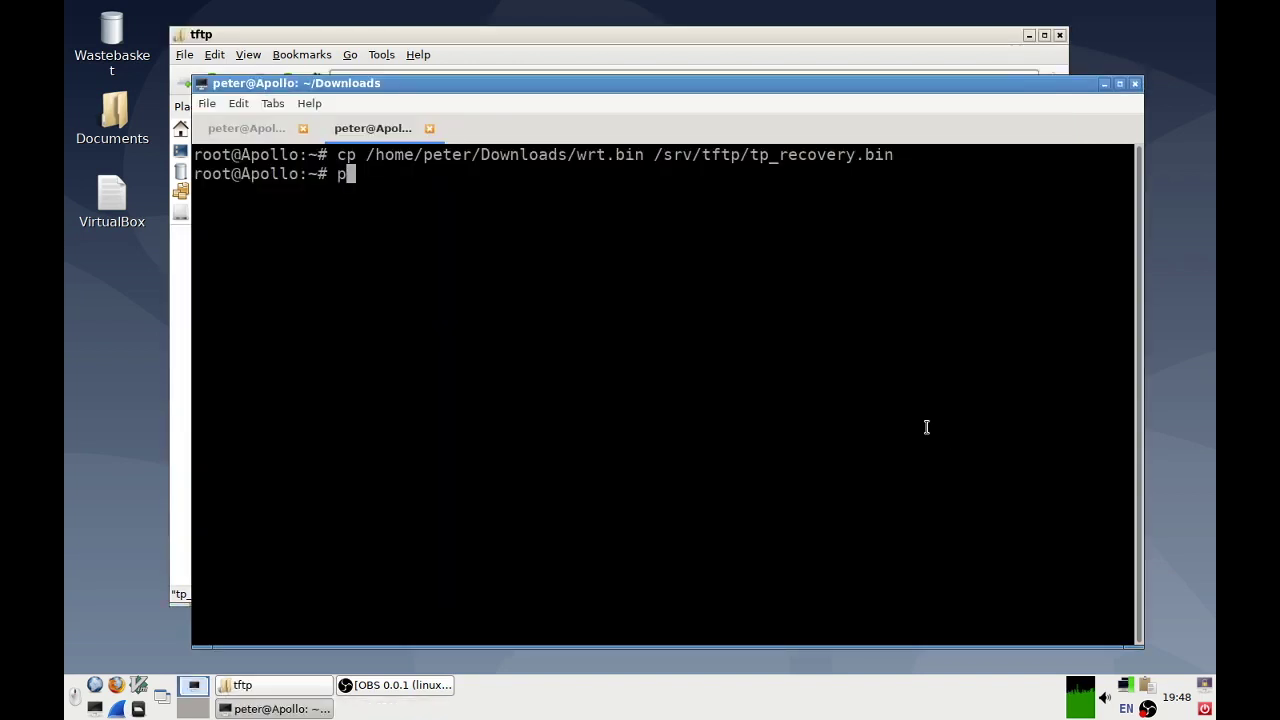
{"action": "key", "text": "BackSpace"}
{"action": "key", "text": "BackSpace"}
{"action": "type", "text": "systemctl "}
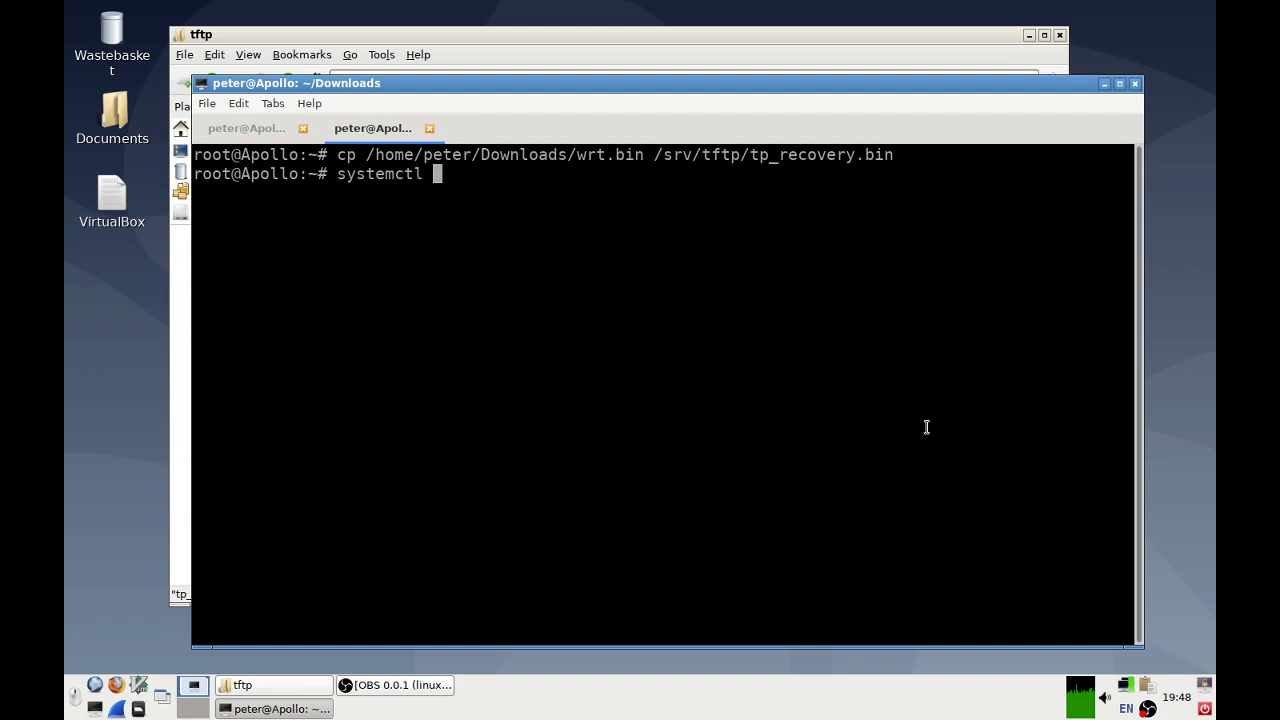
{"action": "type", "text": "status tftp"}
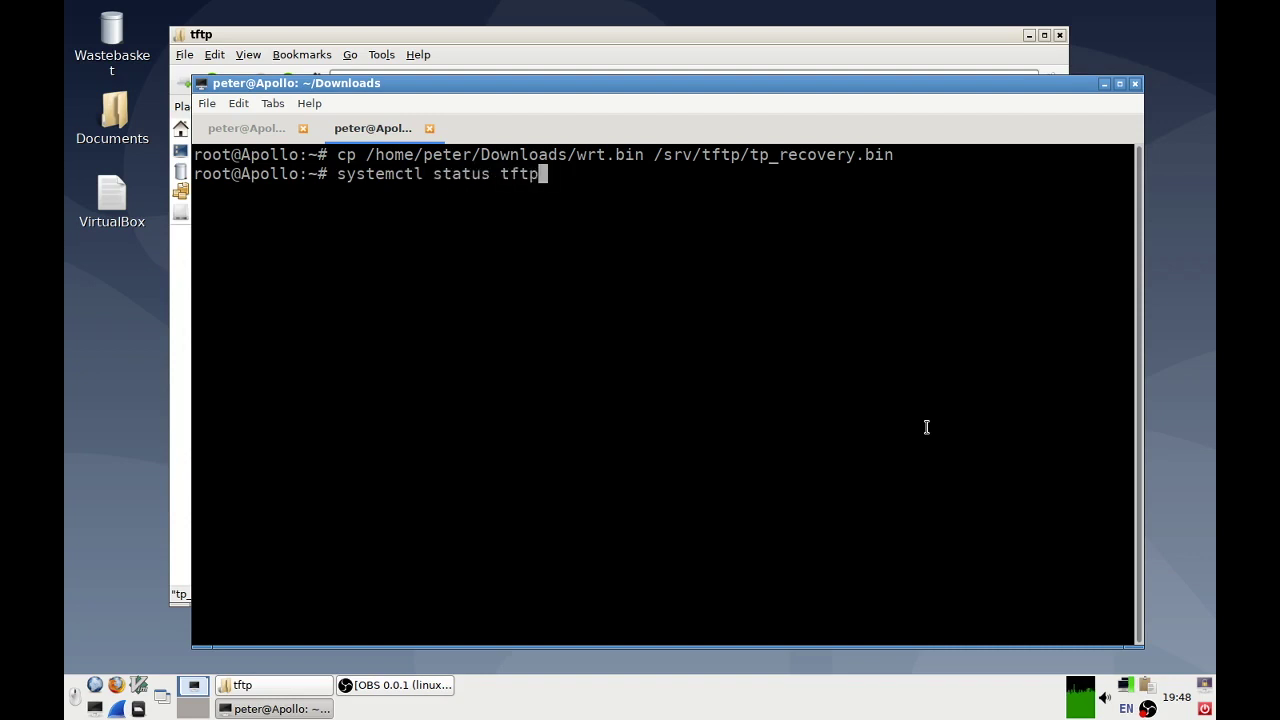
{"action": "type", "text": "d-hpa"}
{"action": "key", "text": "Return"}
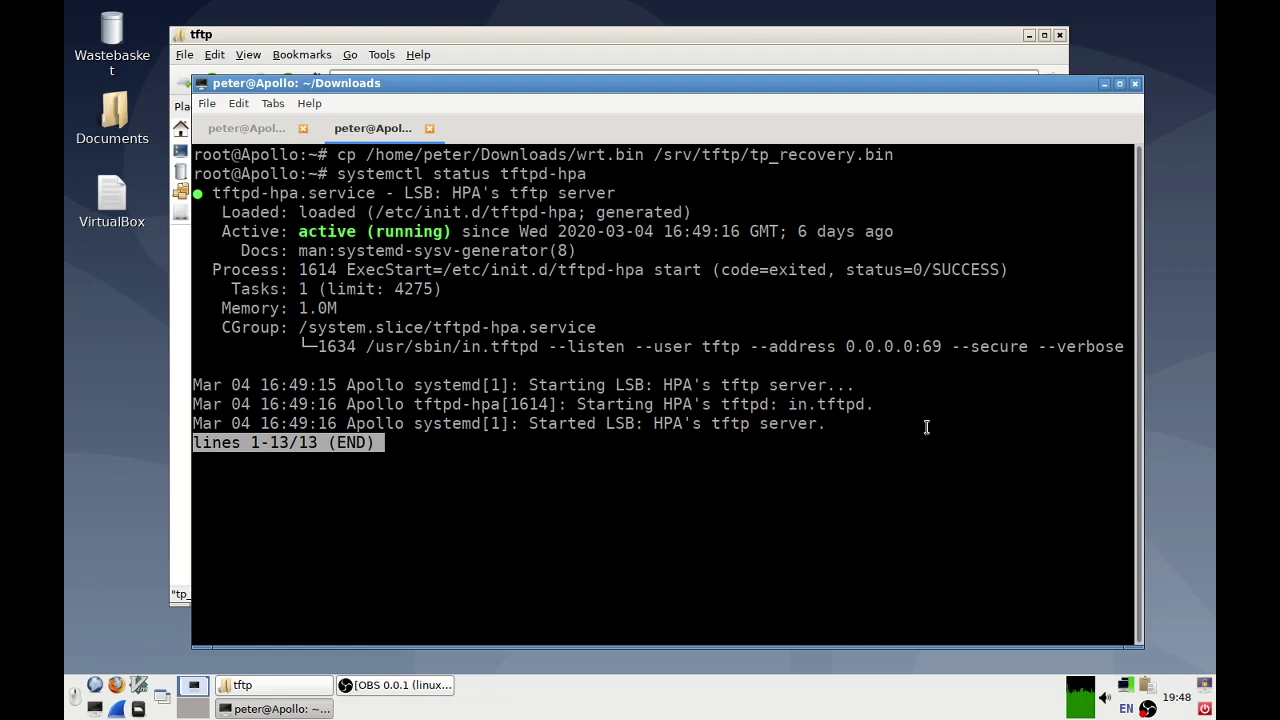
{"action": "key", "text": "q"}
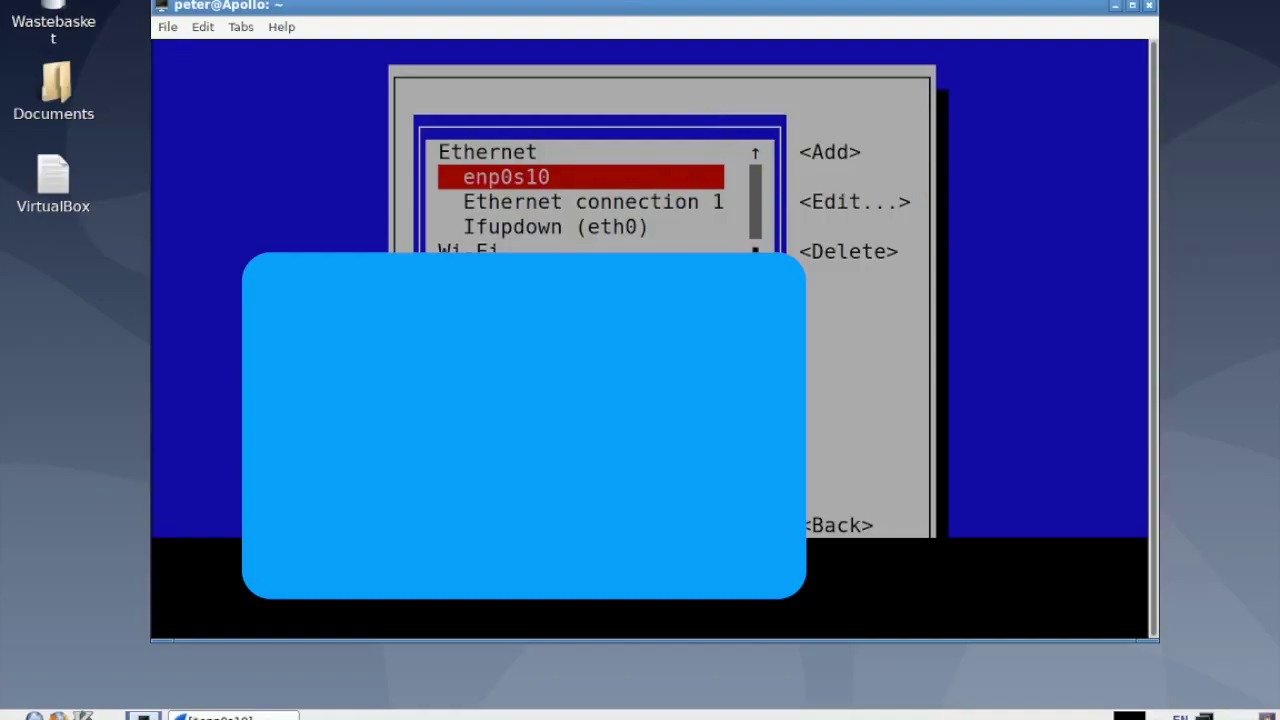
Edit enp0s10 and remove its static 192.168.0.66/24 address
{"action": "key", "text": "Return"}
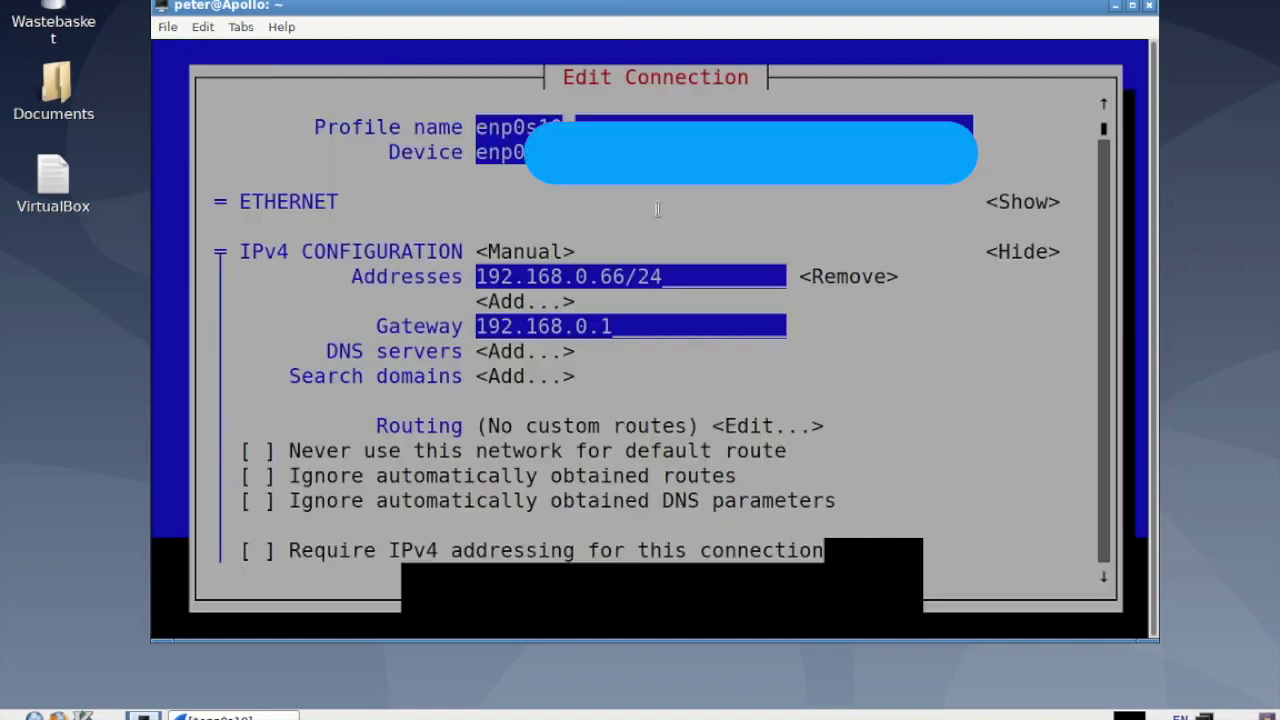
{"action": "key", "text": "Tab"}
{"action": "key", "text": "Tab"}
{"action": "key", "text": "Tab"}
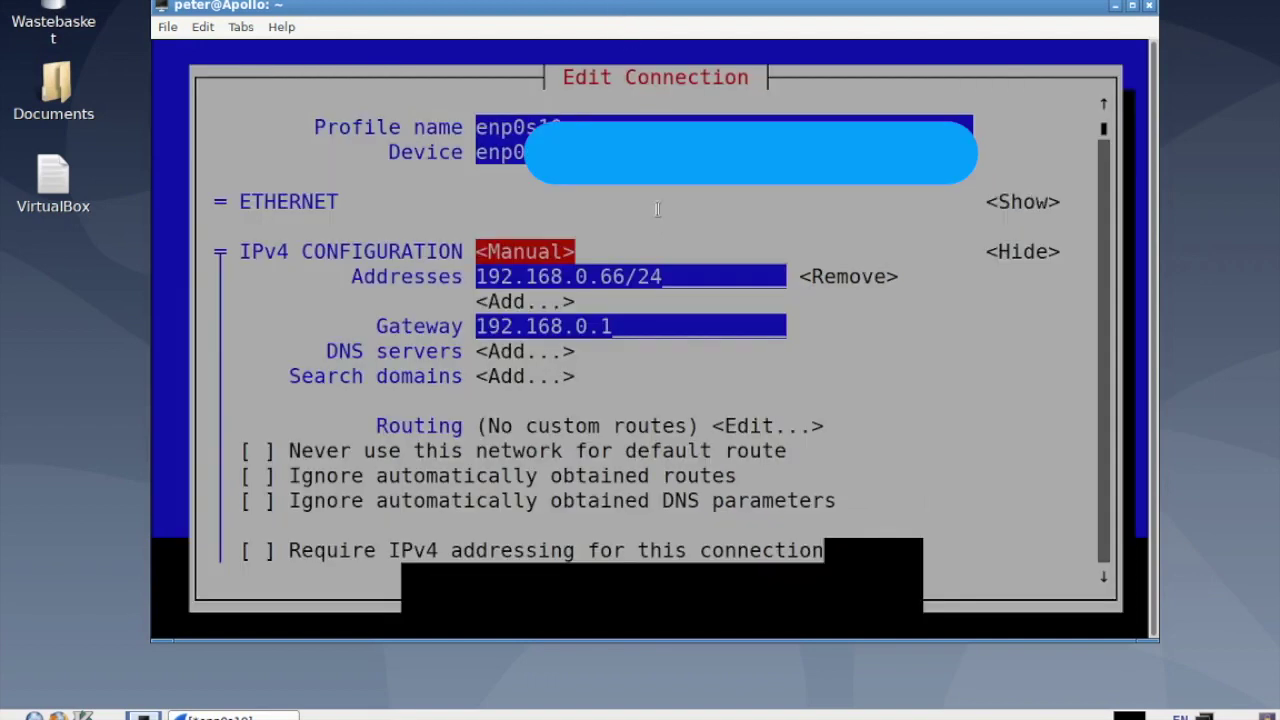
{"action": "key", "text": "Tab"}
{"action": "key", "text": "Tab"}
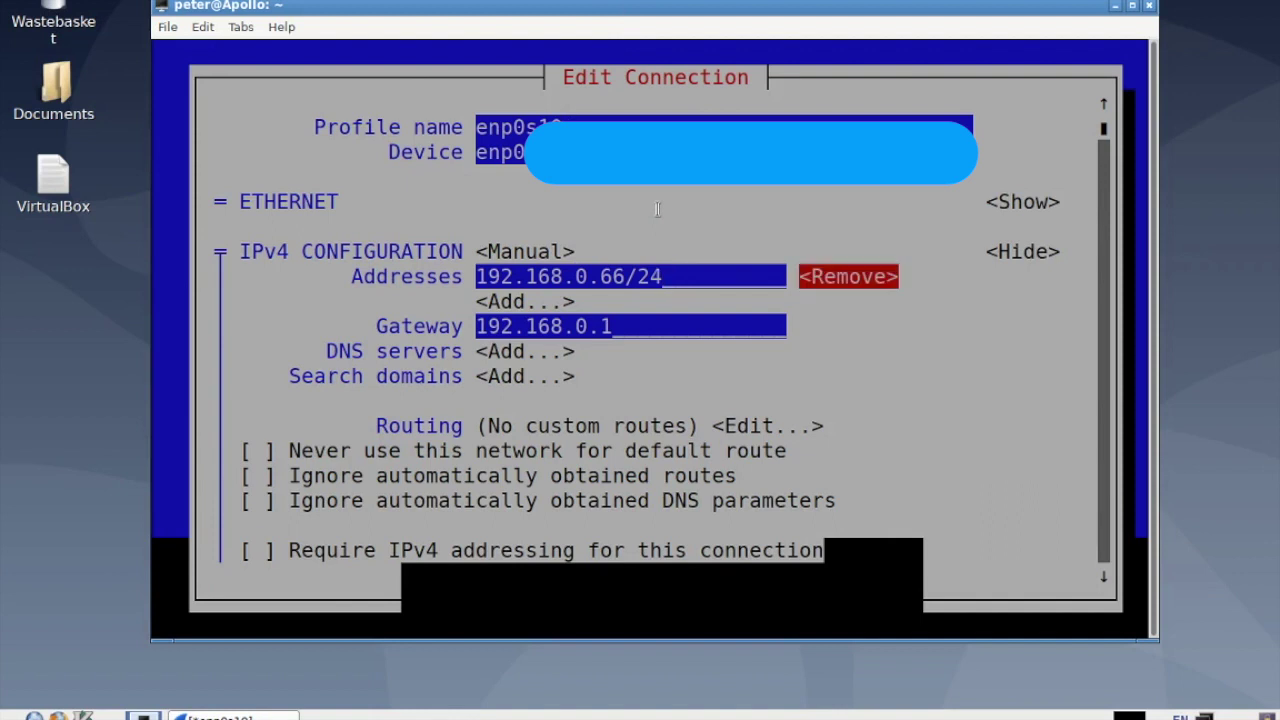
{"action": "key", "text": "Return"}
{"action": "key", "text": "Tab"}
{"action": "key", "text": "Tab"}
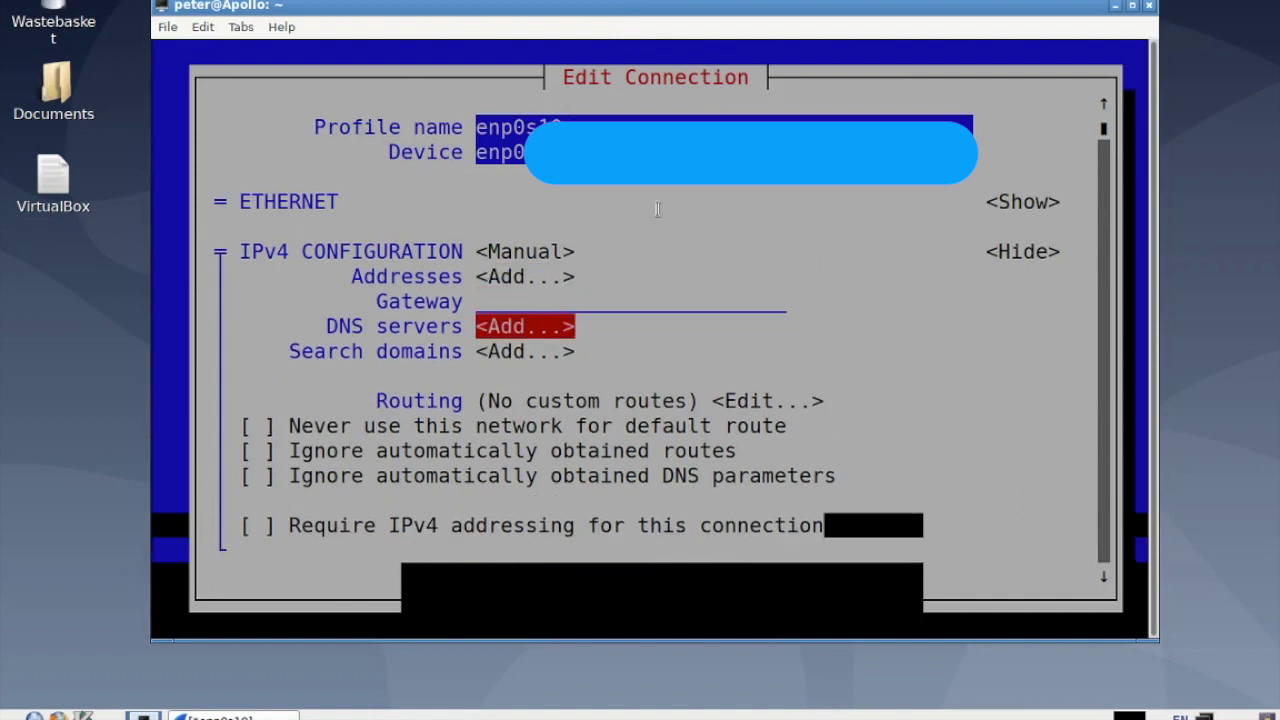
{"action": "key", "text": "shift+Tab"}
{"action": "key", "text": "shift+Tab"}
{"action": "key", "text": "shift+Tab"}
{"action": "key", "text": "shift+Tab"}
{"action": "key", "text": "Return"}
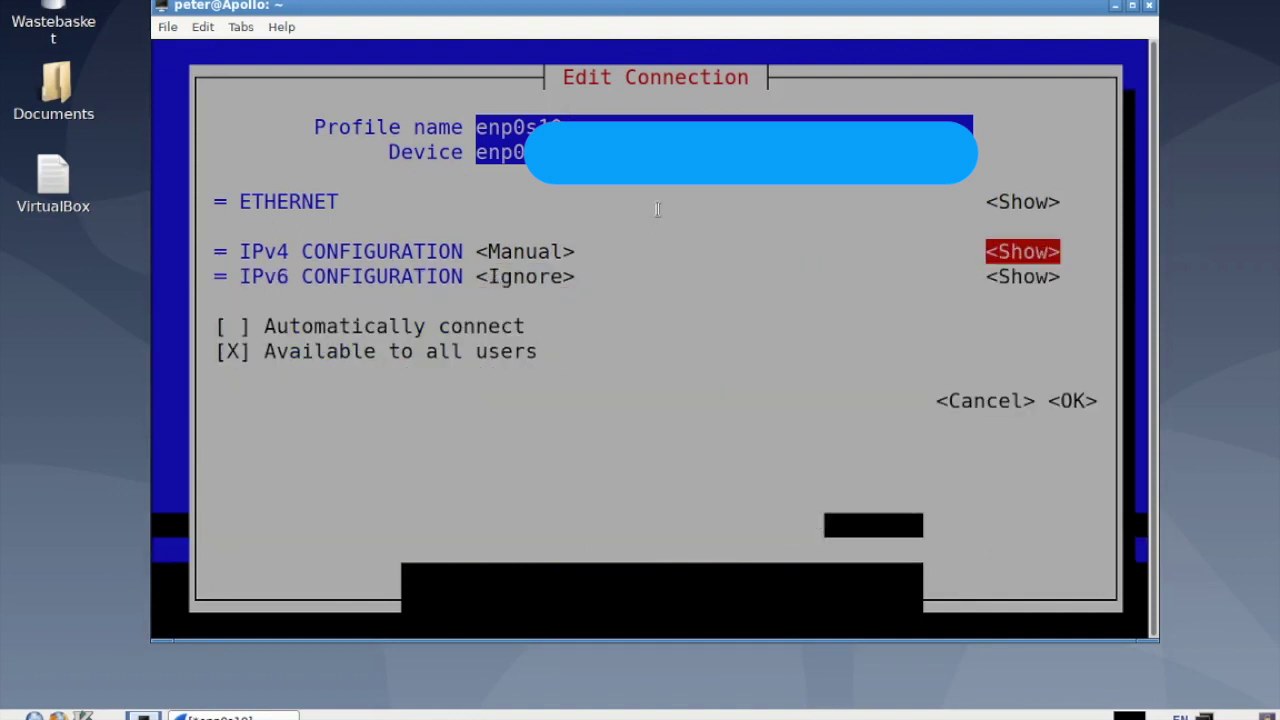
Set enp0s10's IPv4 configuration to Automatic and save the connection
{"action": "key", "text": "shift+Tab"}
{"action": "key", "text": "Return"}
{"action": "key", "text": "Up"}
{"action": "key", "text": "Up"}
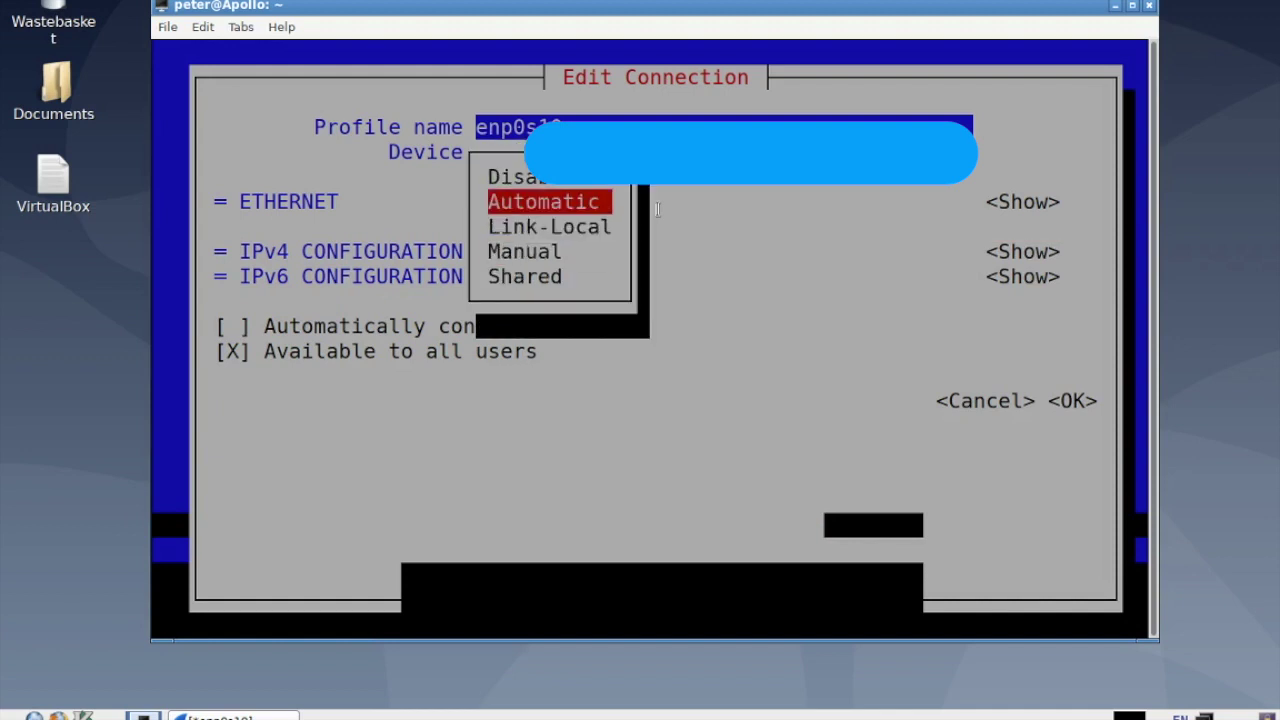
{"action": "key", "text": "Down"}
{"action": "key", "text": "Up"}
{"action": "key", "text": "Return"}
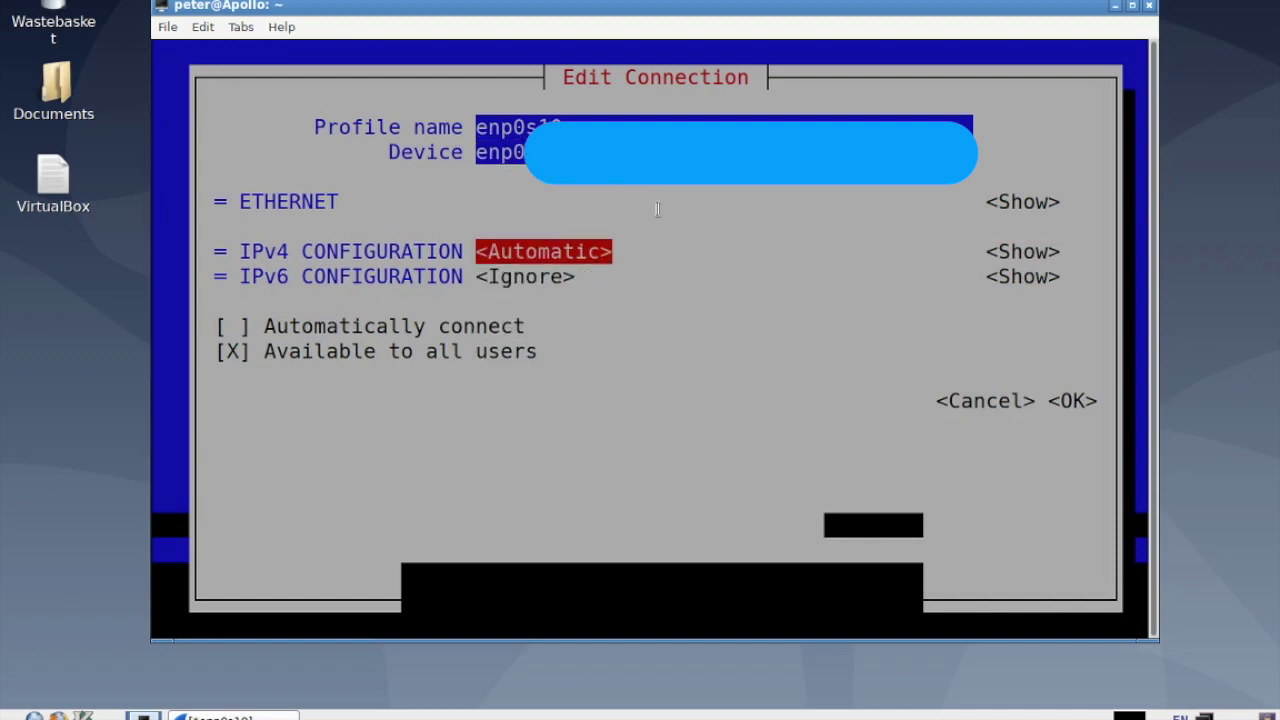
{"action": "key", "text": "Tab"}
{"action": "key", "text": "Tab"}
{"action": "key", "text": "Tab"}
{"action": "key", "text": "Tab"}
{"action": "key", "text": "Tab"}
{"action": "key", "text": "Tab"}
{"action": "key", "text": "Tab"}
{"action": "key", "text": "Return"}
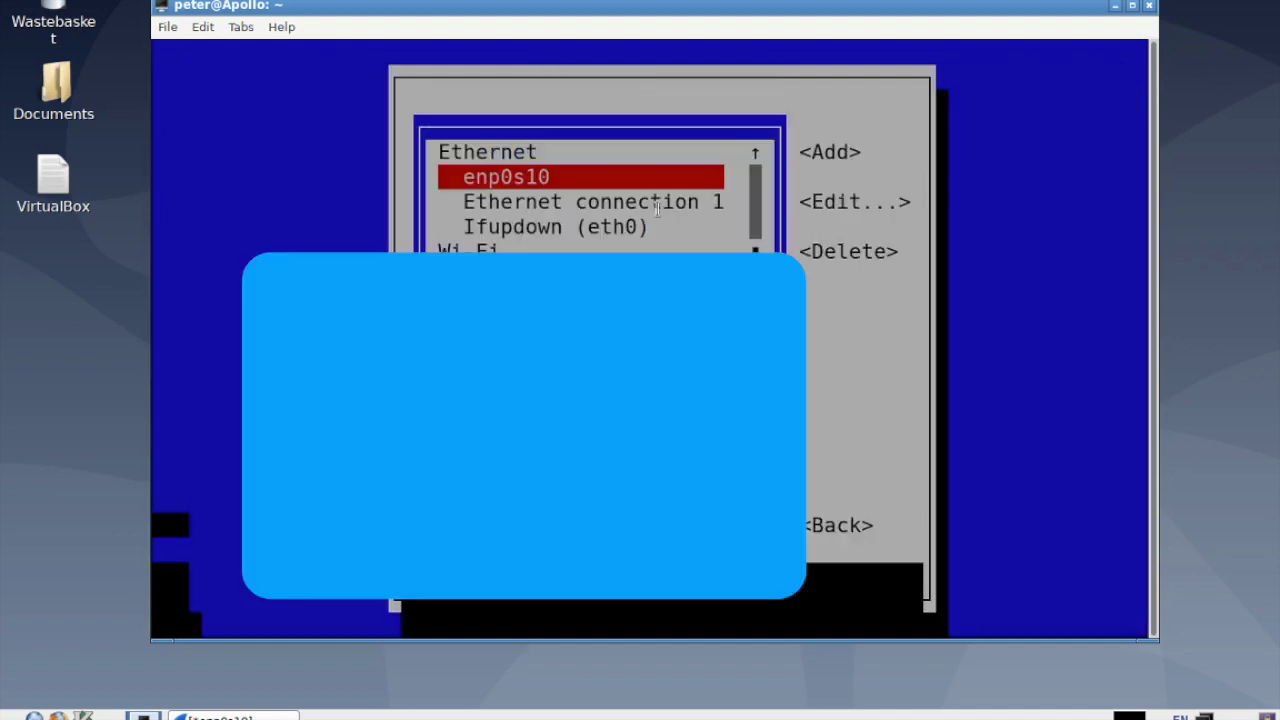
Leave the connection list and return to the nmtui main menu
{"action": "key", "text": "Down"}
{"action": "key", "text": "Tab"}
{"action": "key", "text": "Tab"}
{"action": "key", "text": "Tab"}
{"action": "key", "text": "Tab"}
{"action": "key", "text": "Return"}
{"action": "key", "text": "Down"}
{"action": "key", "text": "Down"}
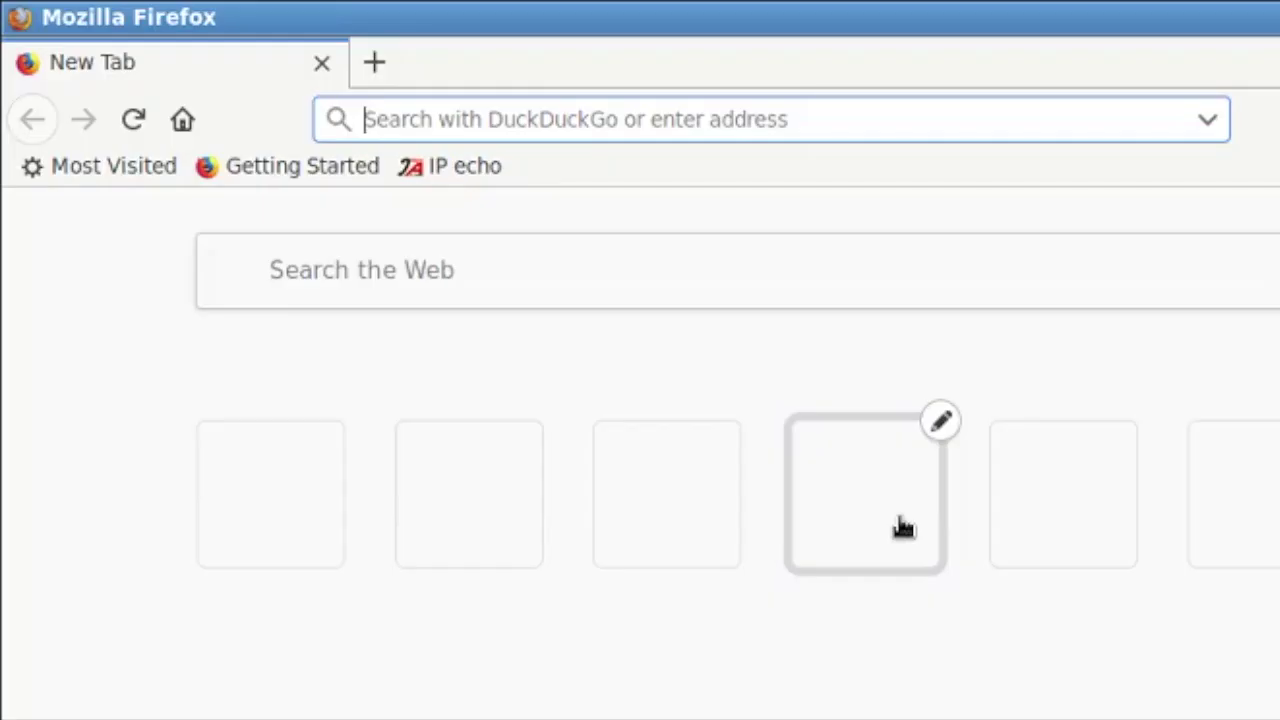
Load 192.168.1.1 in Firefox's address bar after deleting the stray leading 'l'
{"action": "type", "text": "l"}
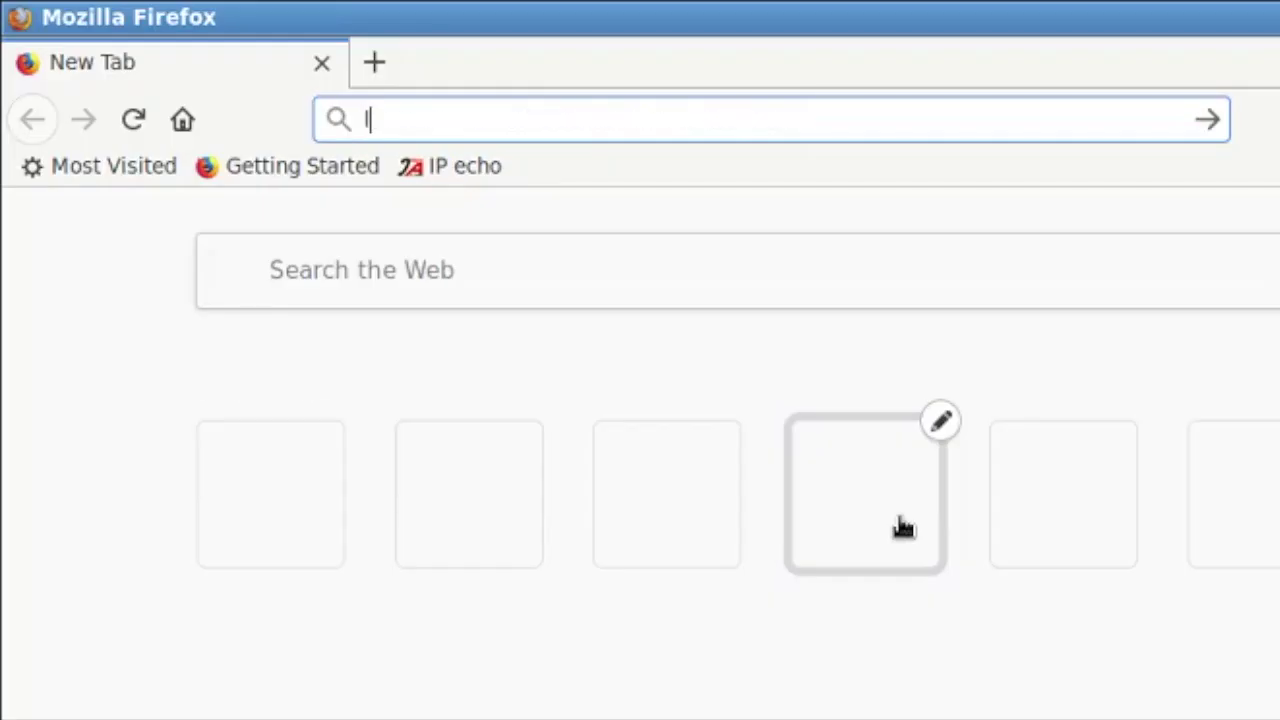
{"action": "type", "text": "192.168.1.1"}
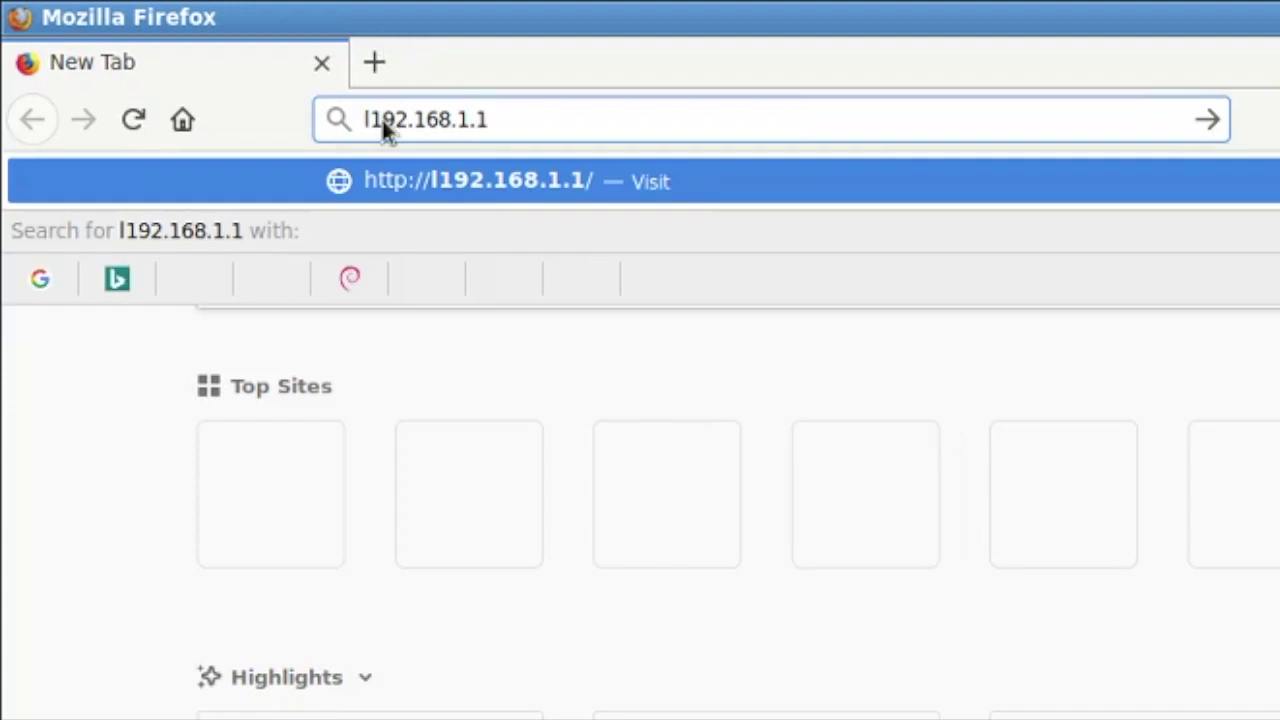
{"action": "left_click_drag", "start_coordinate": [381, 117], "coordinate": [368, 129]}
{"action": "key", "text": "Left"}
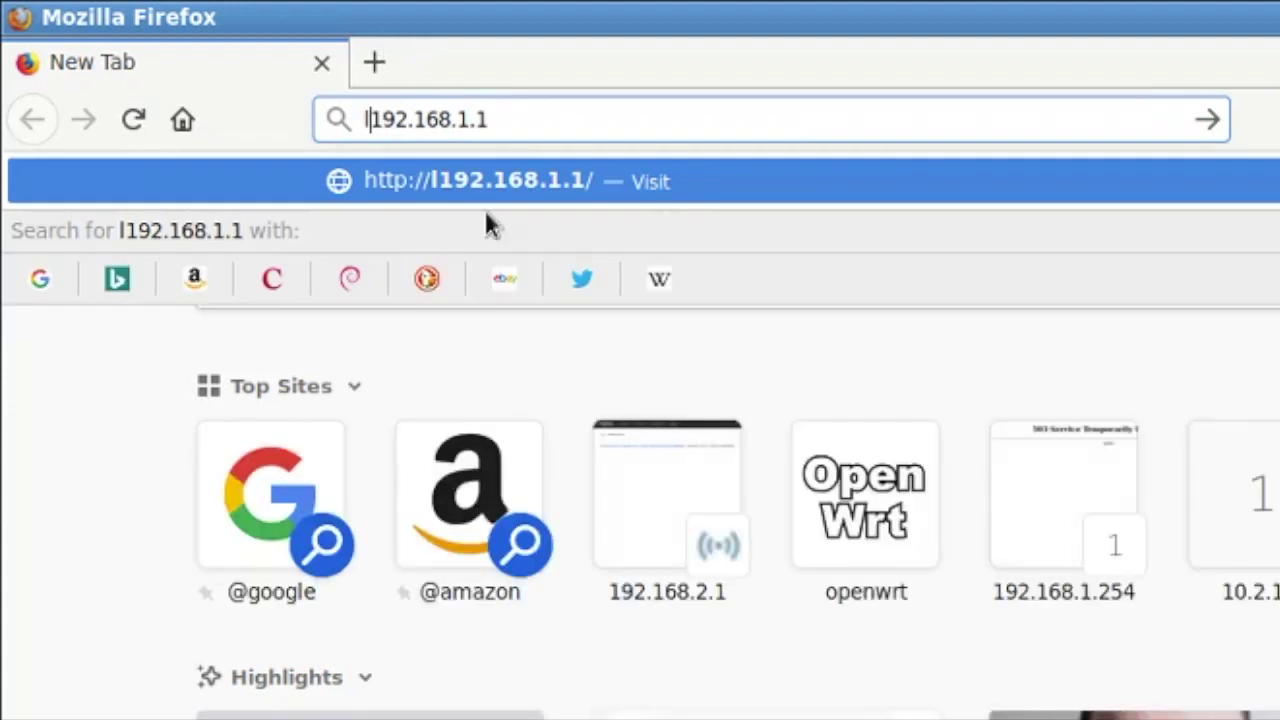
{"action": "key", "text": "BackSpace"}
{"action": "key", "text": "Return"}
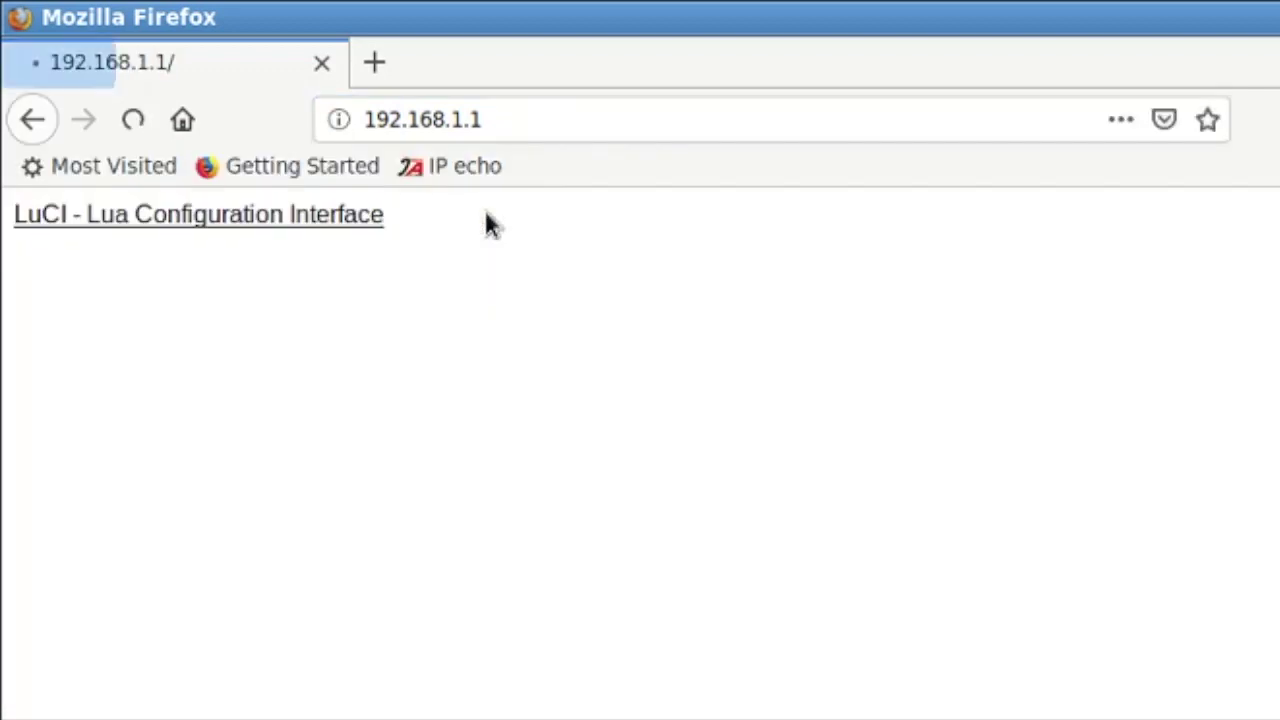